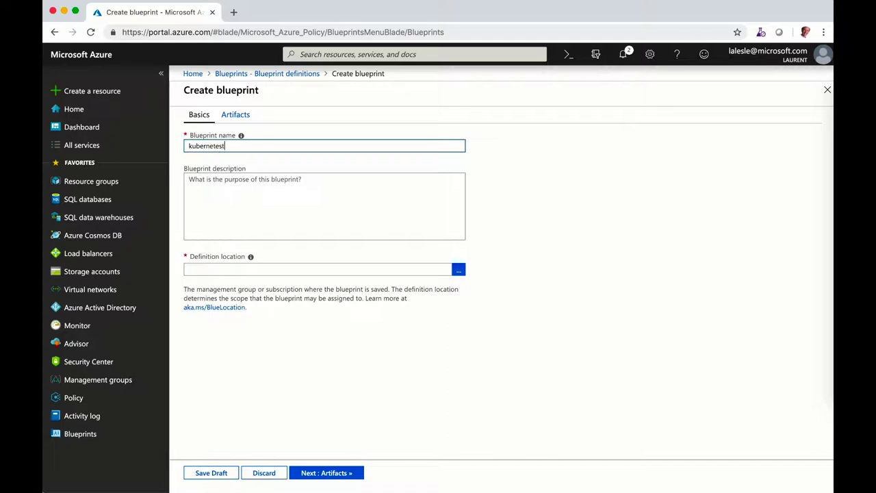
# Step: Name the new blueprint kubernetest-dev-internal and set its definition location to the spoke management group
pyautogui.write('-dev-internal')
pyautogui.click(459, 270)
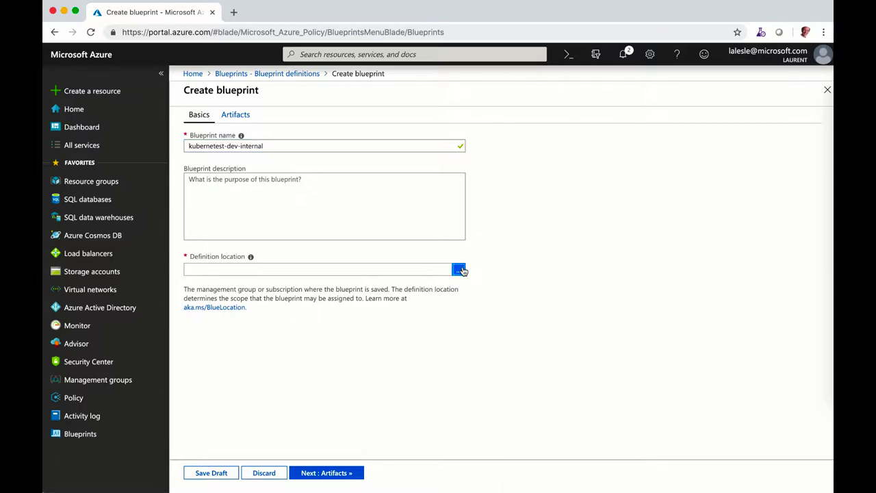
pyautogui.click(559, 152)
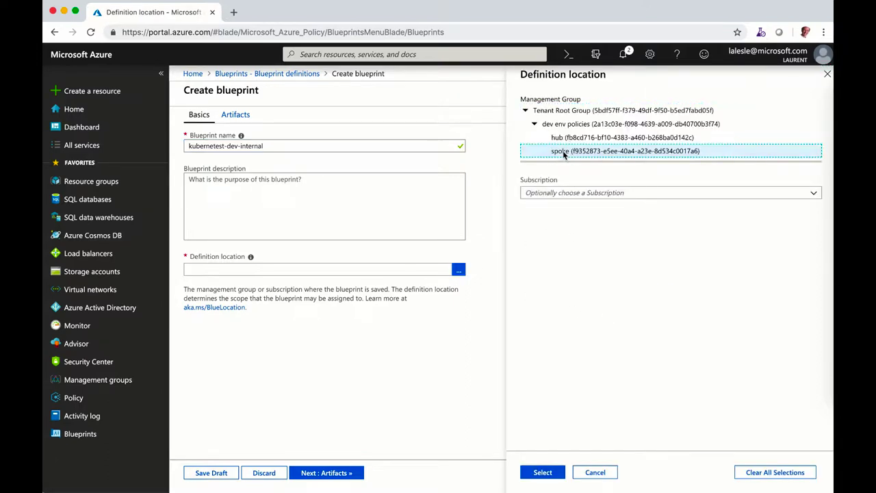
pyautogui.click(548, 473)
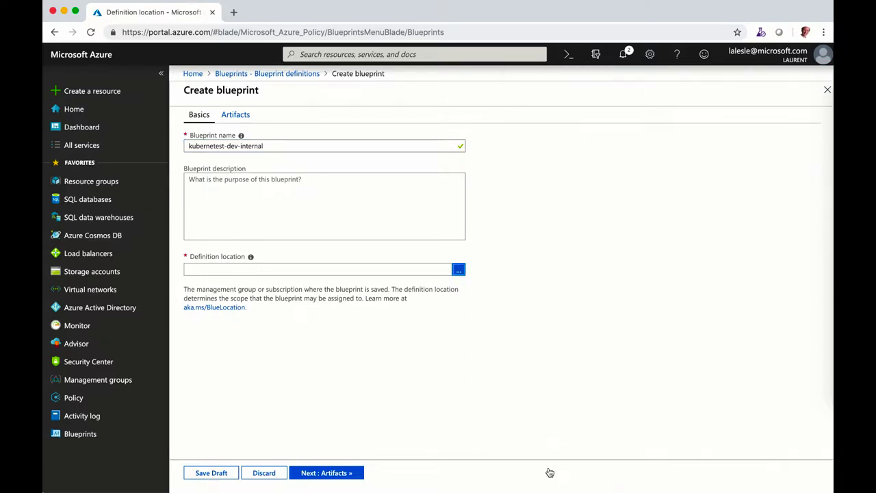
# Step: Add a resource group artifact with the display name k8s-rg under the blueprint's subscription
pyautogui.click(340, 473)
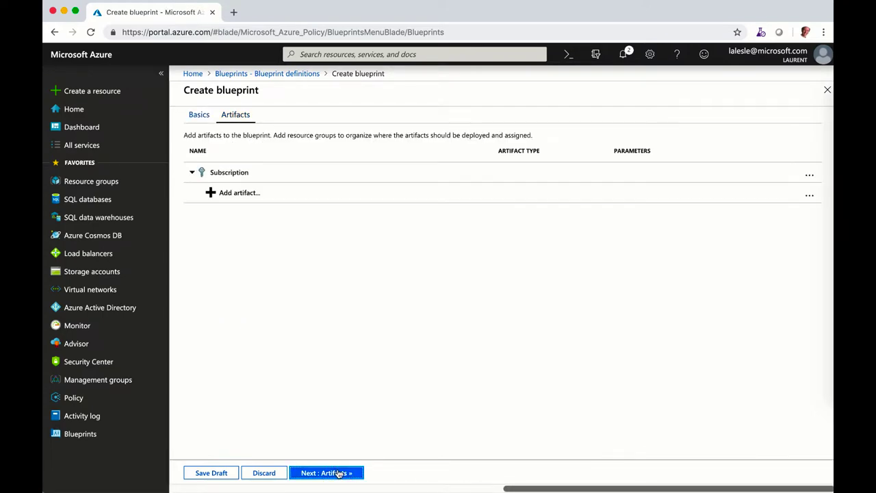
pyautogui.click(213, 192)
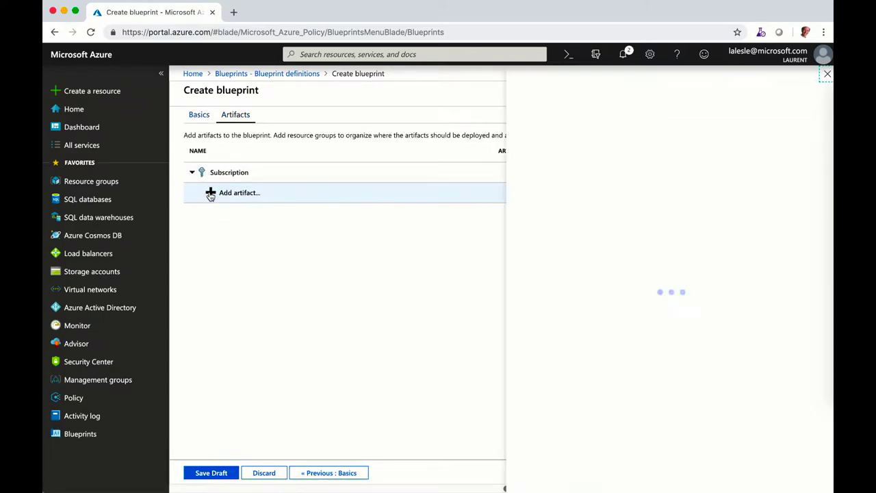
pyautogui.click(580, 123)
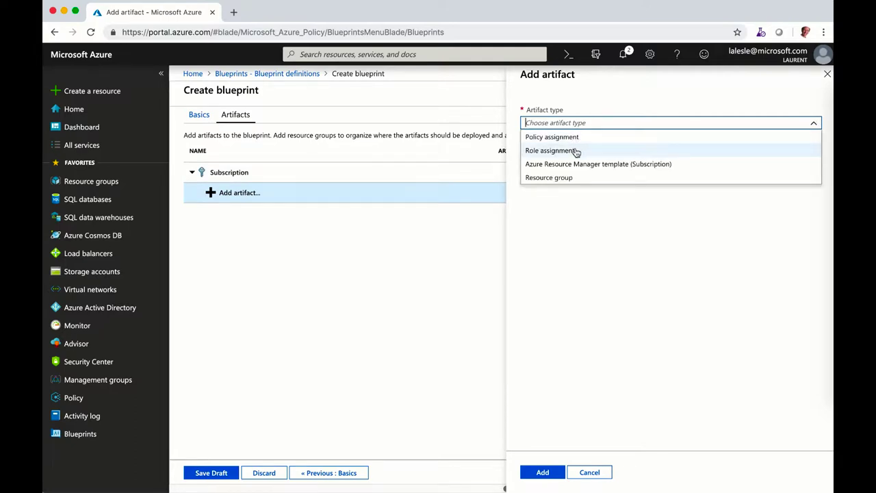
pyautogui.click(566, 178)
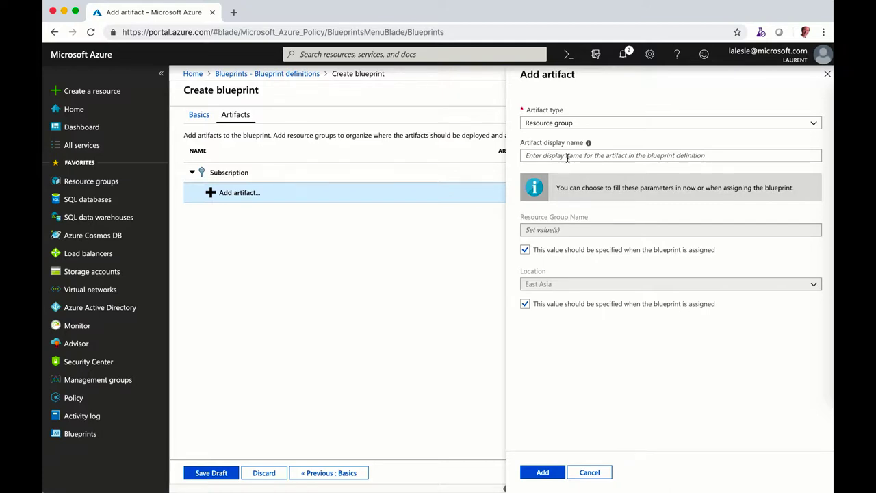
pyautogui.click(567, 157)
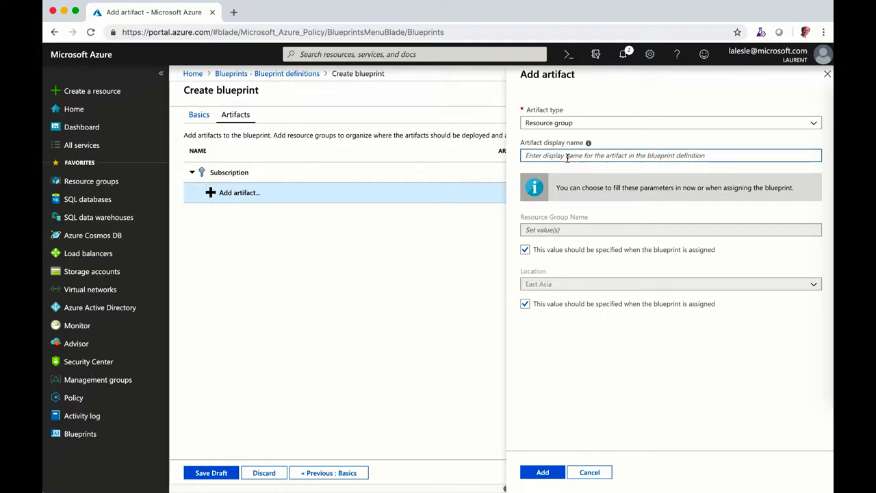
pyautogui.write('k8s-rg')
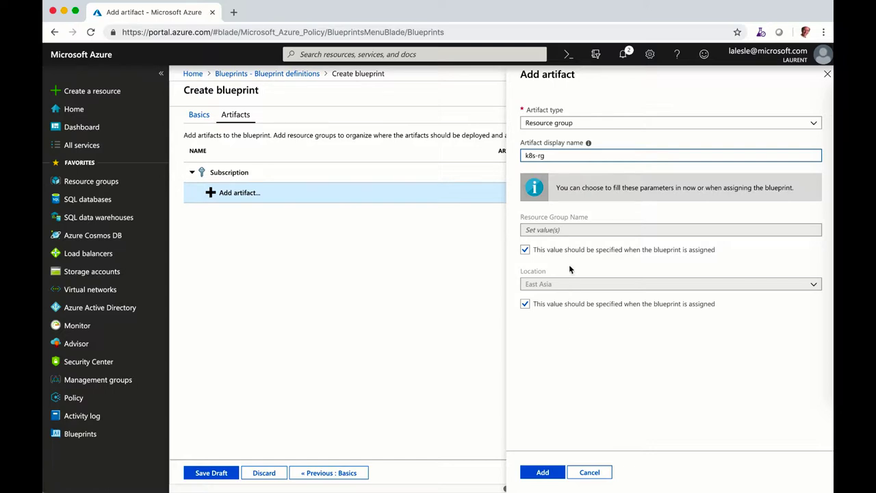
pyautogui.click(542, 472)
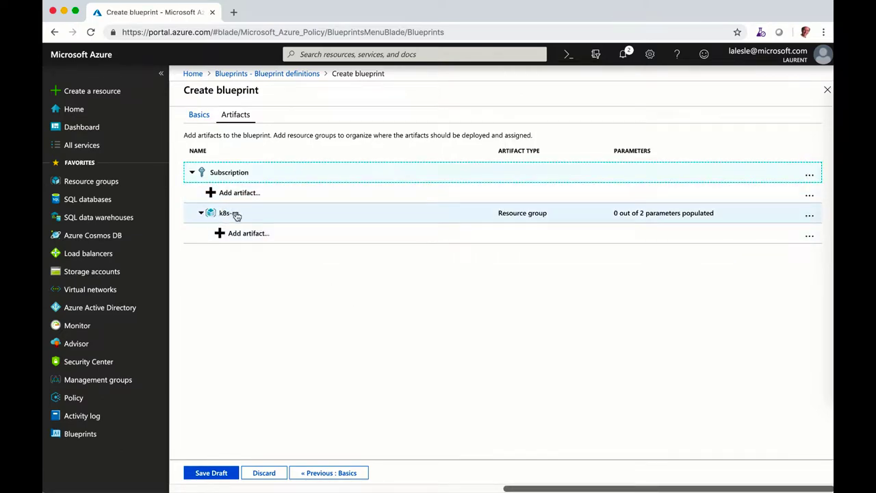
# Step: Add a role assignment artifact under k8s-rg granting Contributor to project1-spoke-contributors, with the assignee fixed in the definition instead of specified at assignment
pyautogui.click(233, 233)
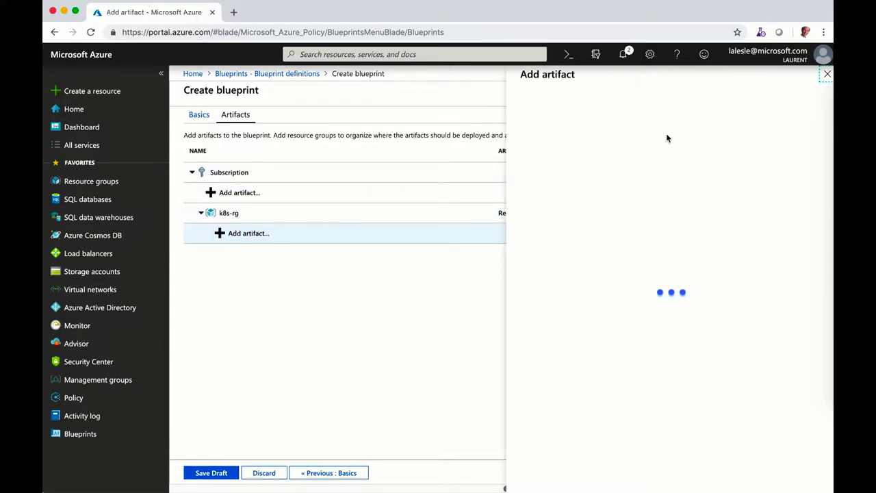
pyautogui.click(708, 123)
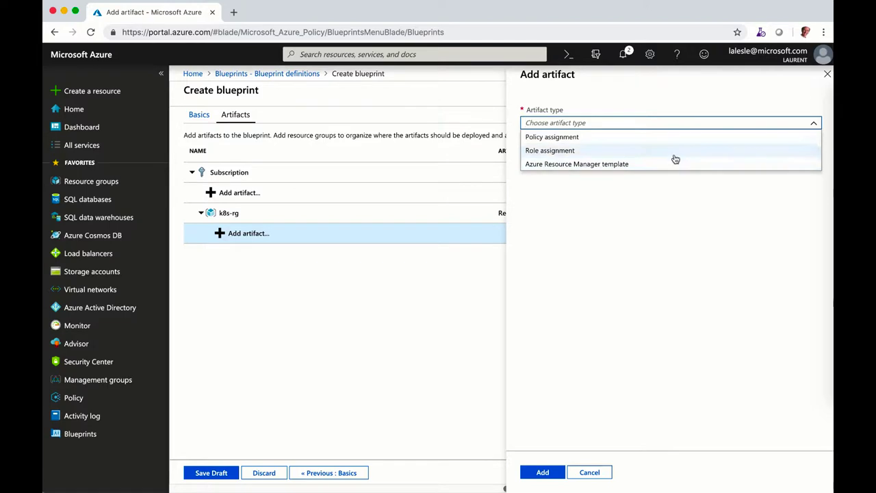
pyautogui.click(582, 150)
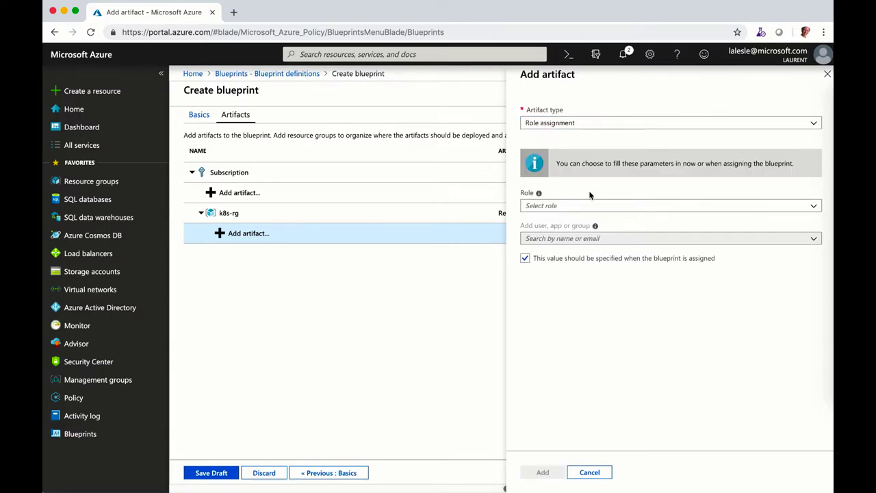
pyautogui.click(813, 205)
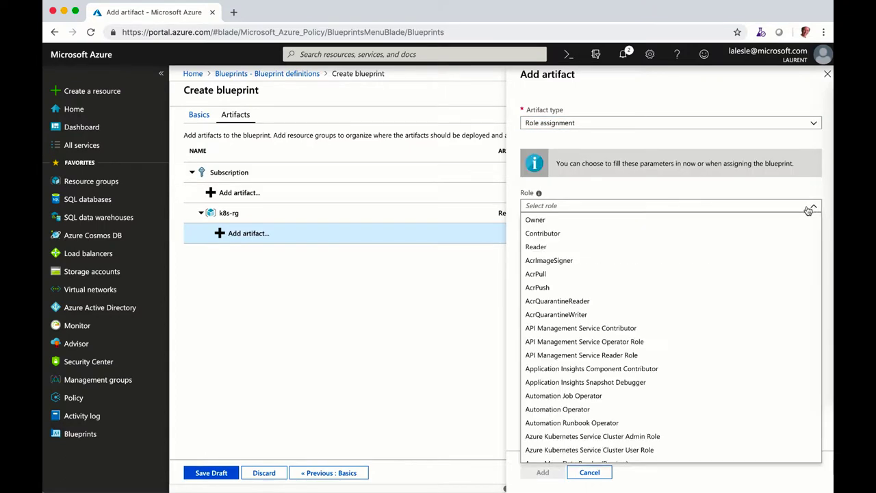
pyautogui.click(628, 235)
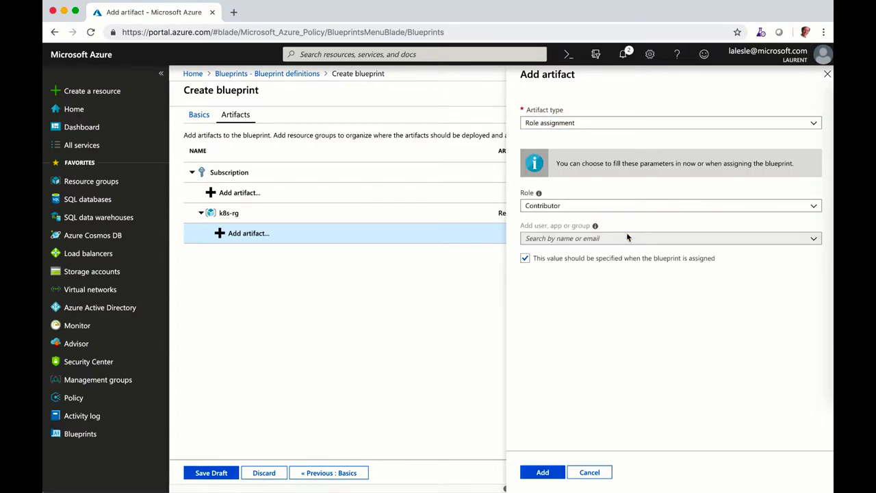
pyautogui.click(525, 258)
pyautogui.click(552, 238)
pyautogui.write('project1-spoke-contributors')
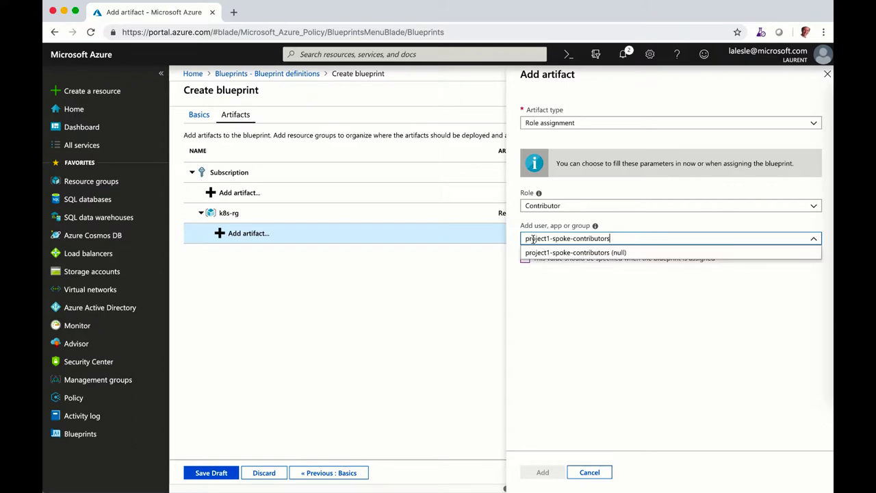
pyautogui.click(569, 256)
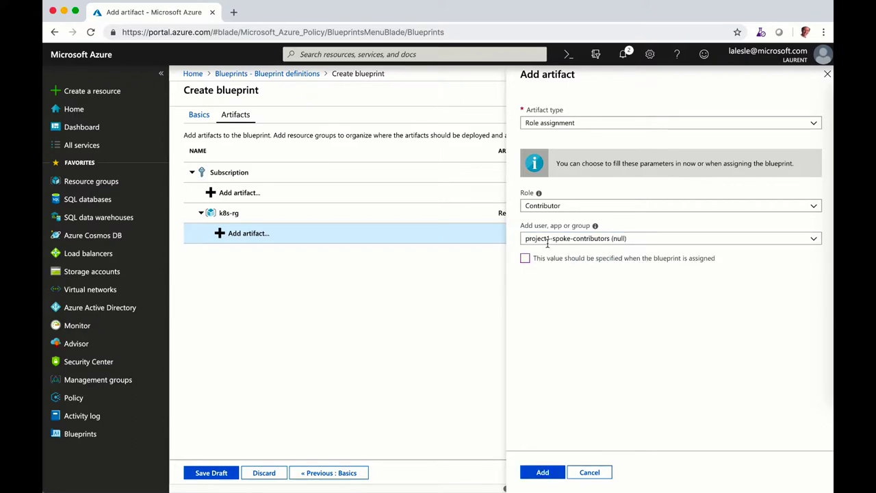
pyautogui.moveTo(596, 227)
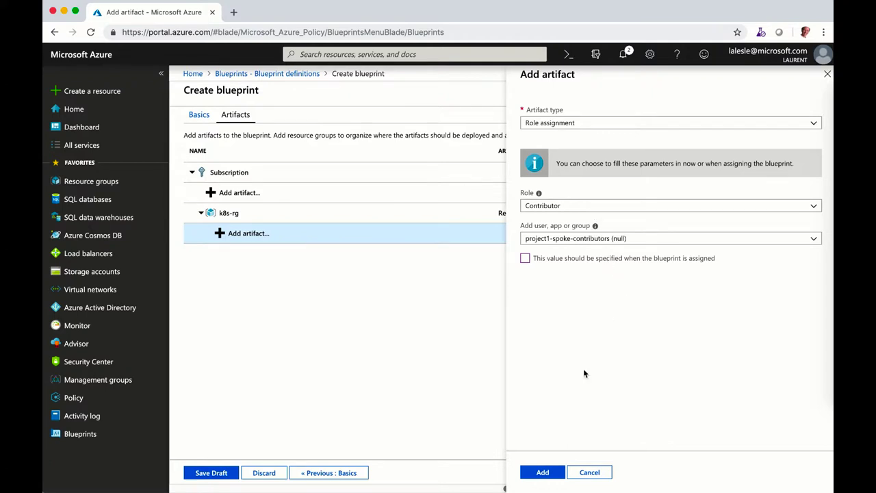
pyautogui.click(542, 472)
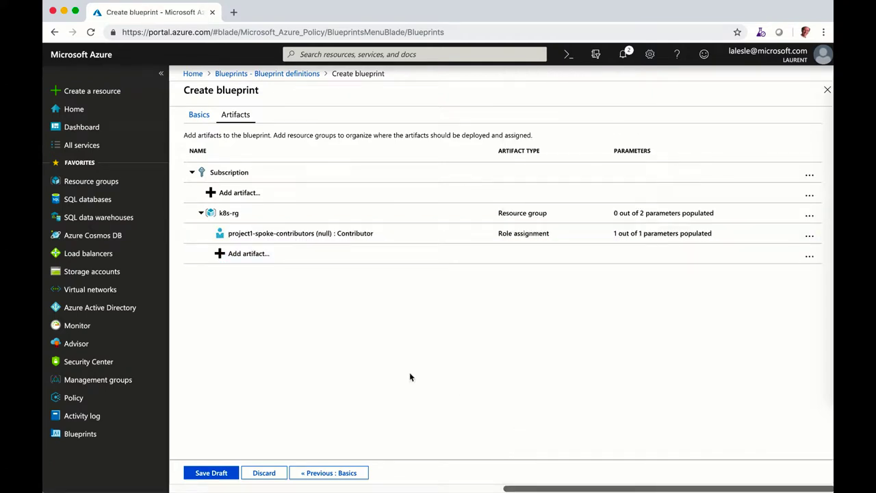
# Step: Save the blueprint as a draft and publish it as version 0.1.0 with the change notes "Initial release"
pyautogui.click(223, 473)
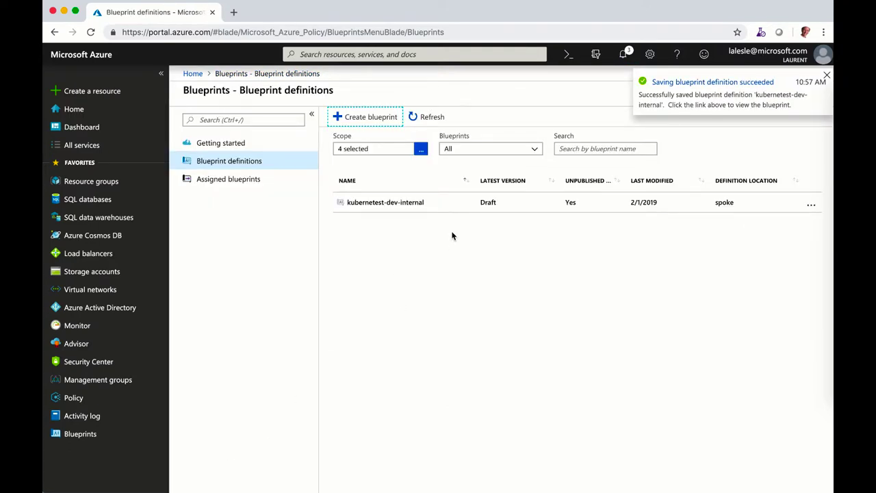
pyautogui.click(810, 205)
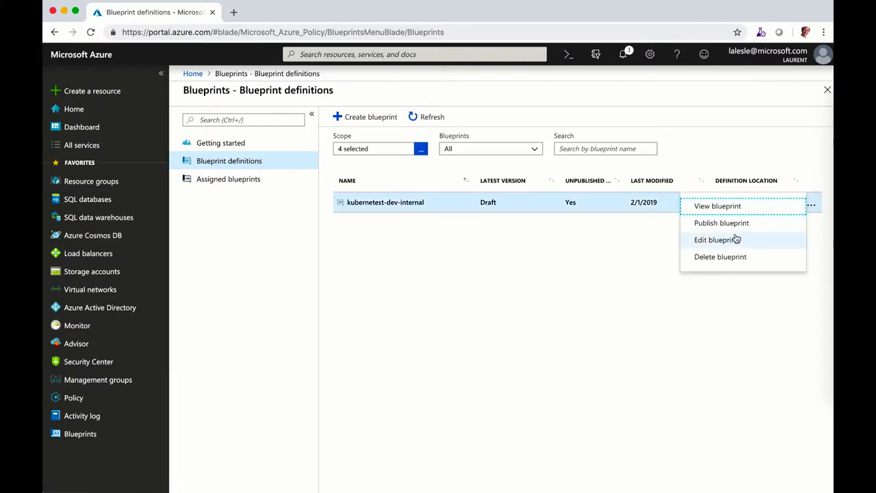
pyautogui.click(715, 224)
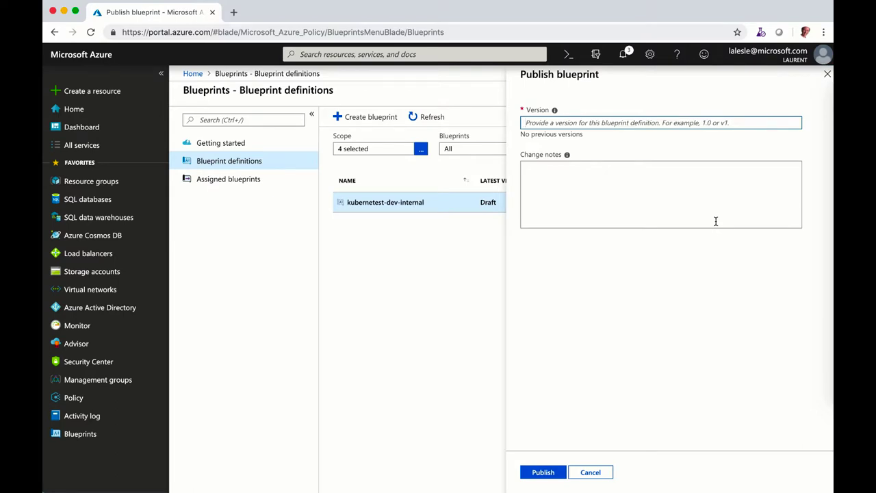
pyautogui.write('0.1.0')
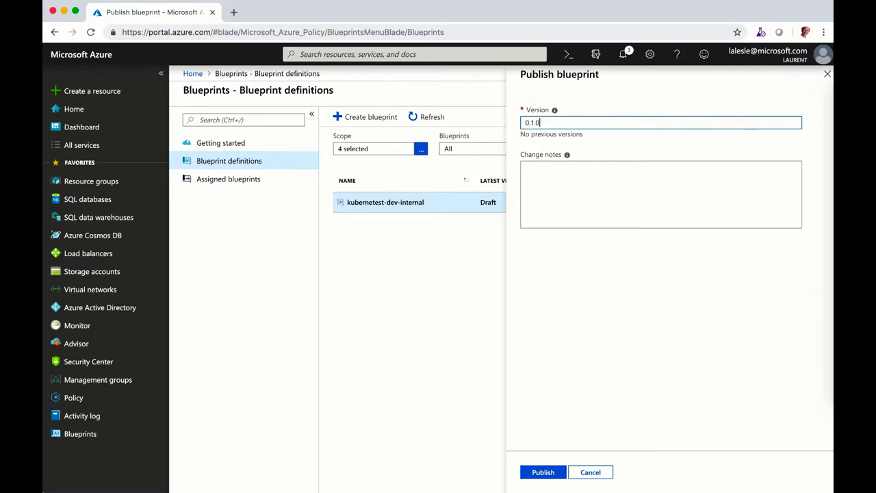
pyautogui.click(525, 168)
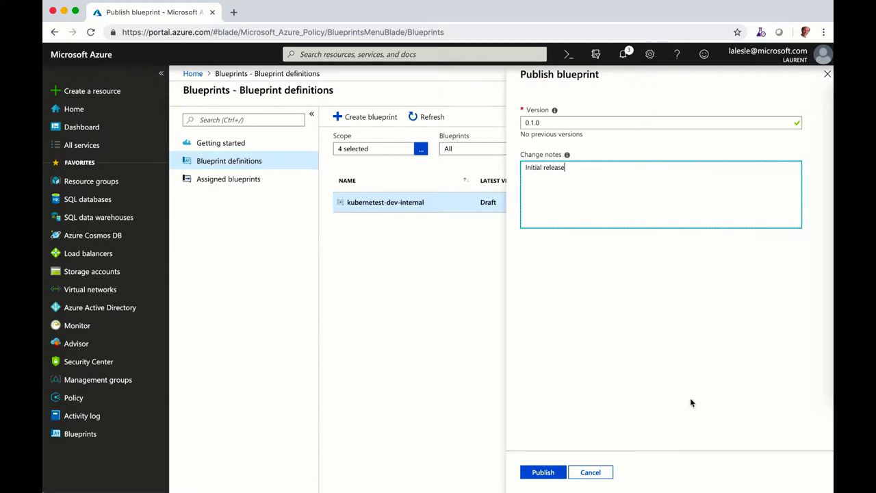
pyautogui.click(544, 472)
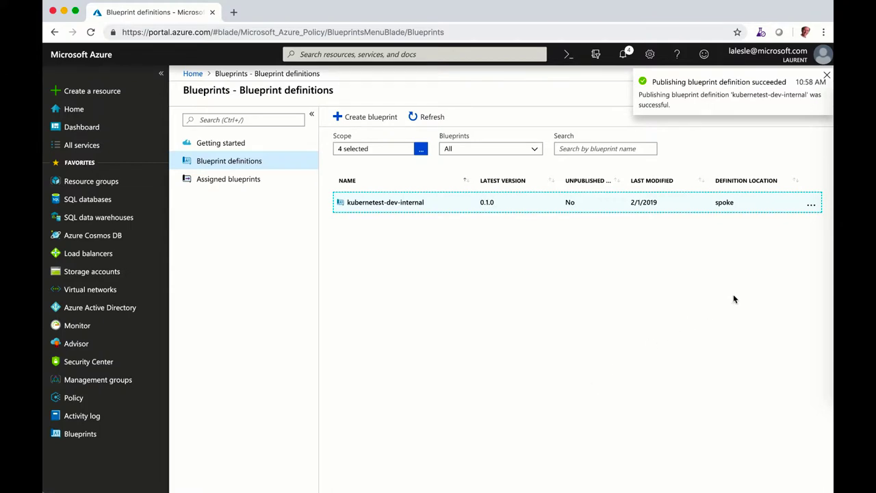
# Step: Start assigning the kubernetest-dev-internal blueprint to the LLE-Resource-Sub1 subscription, with the assignment location set to Southeast Asia
pyautogui.click(811, 204)
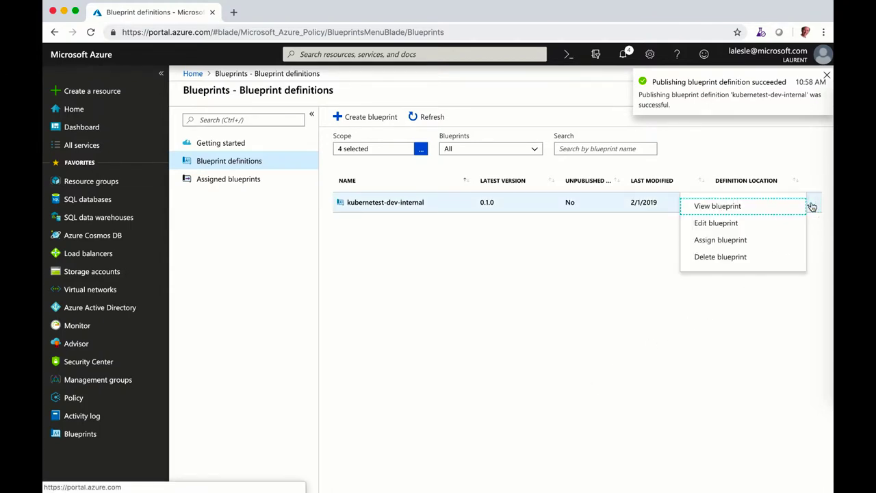
pyautogui.click(741, 241)
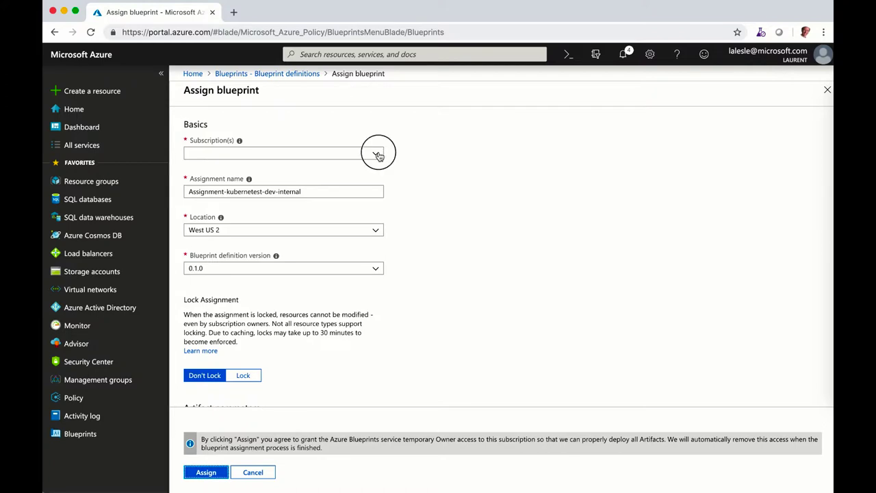
pyautogui.click(376, 154)
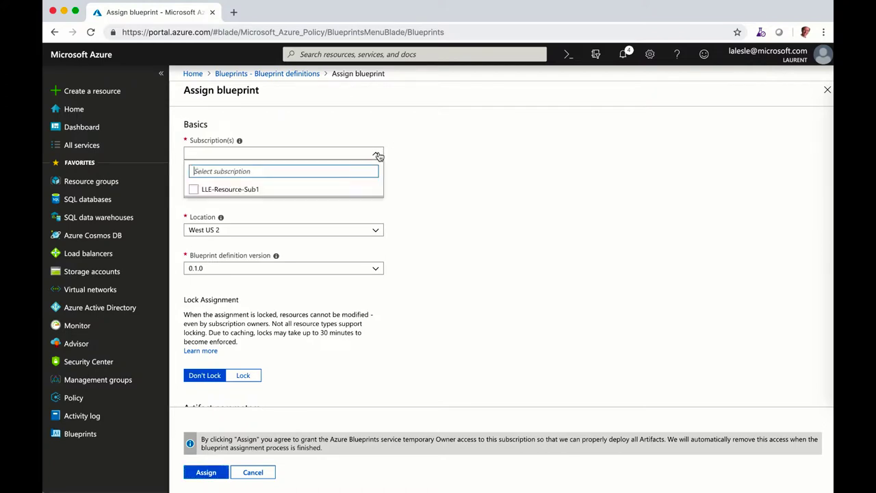
pyautogui.click(195, 191)
pyautogui.click(431, 204)
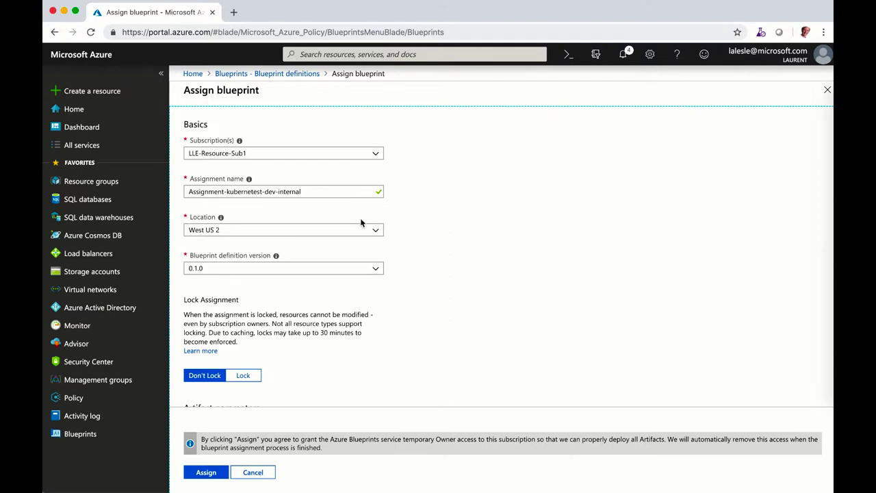
pyautogui.click(297, 230)
pyautogui.scroll(3, 288, 320)
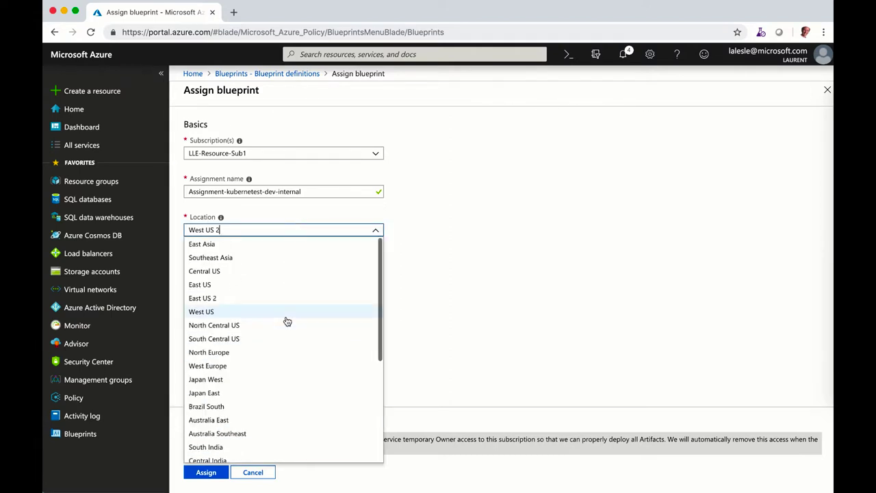
pyautogui.click(245, 258)
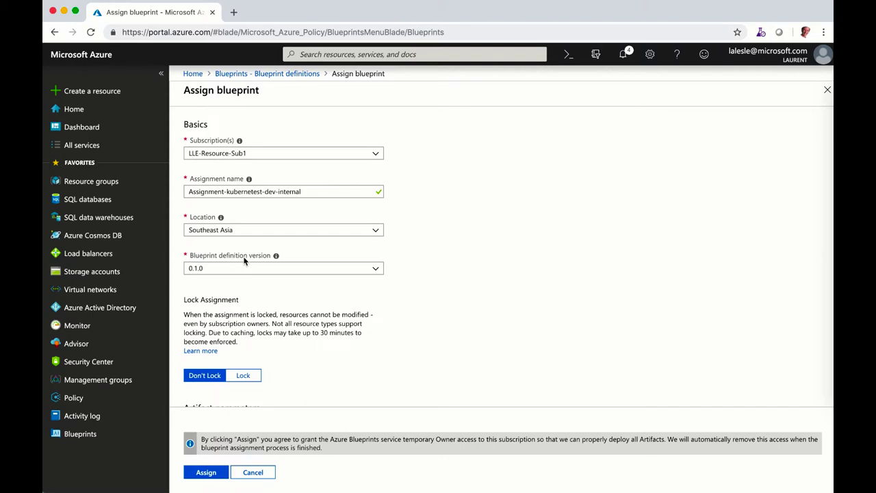
# Step: Check the available blueprint definition versions, keeping 0.1.0, and set the assignment to Lock
pyautogui.click(299, 270)
pyautogui.click(448, 273)
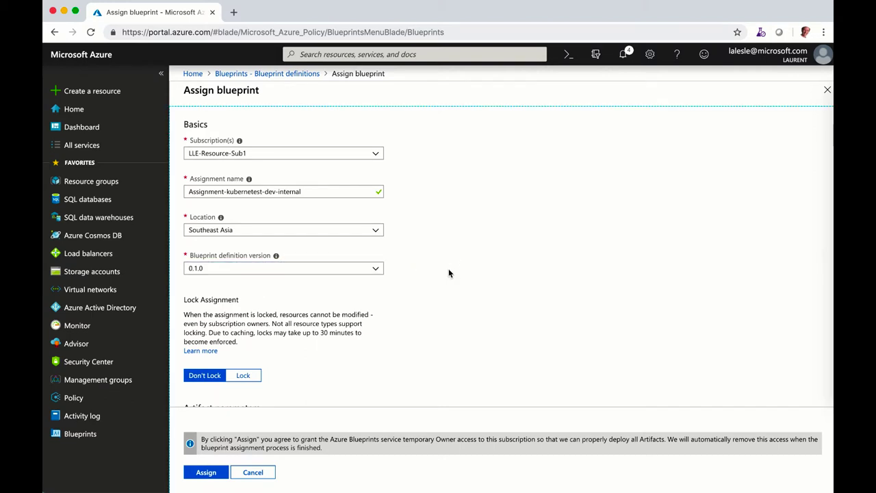
pyautogui.scroll(-4, 448, 273)
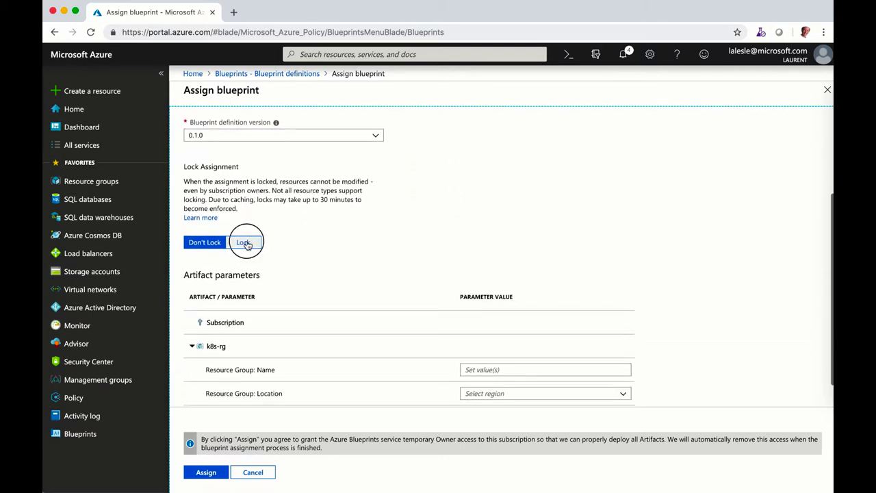
pyautogui.click(245, 243)
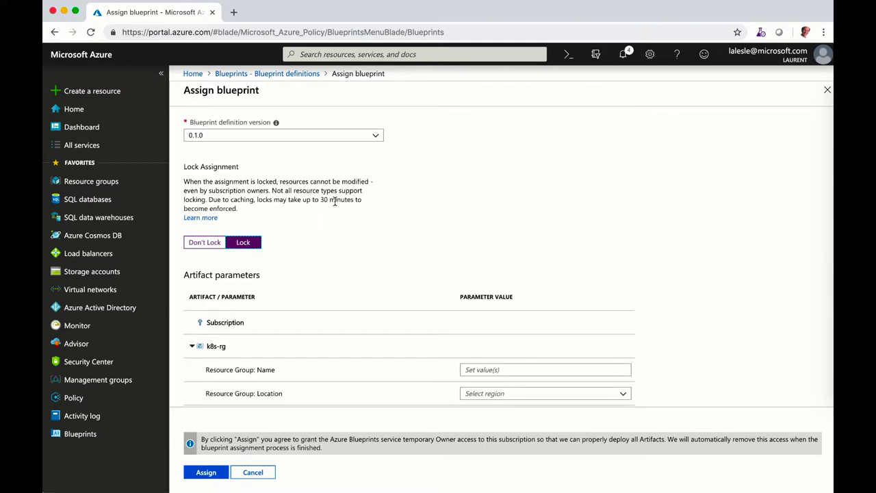
pyautogui.scroll(-1, 430, 219)
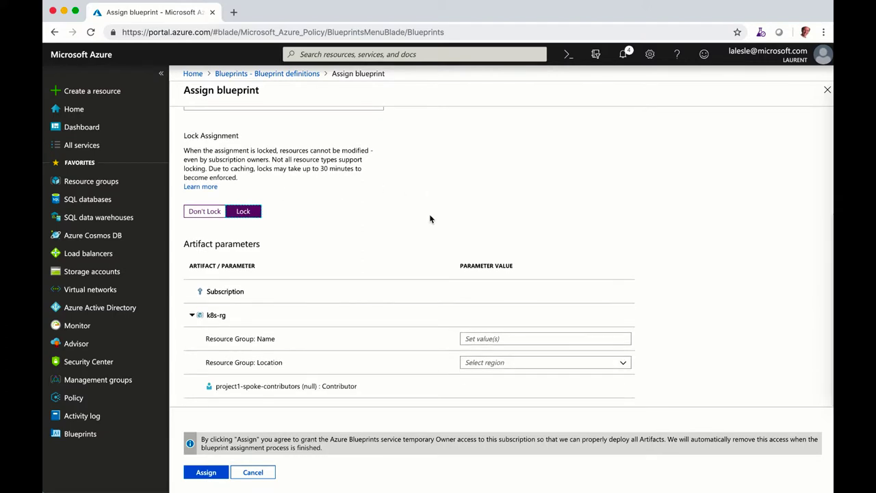
# Step: Set the k8s-rg resource group's name to rg-project1-internal and its location to Southeast Asia, and assign the blueprint
pyautogui.click(479, 340)
pyautogui.write('rg-project1-internal')
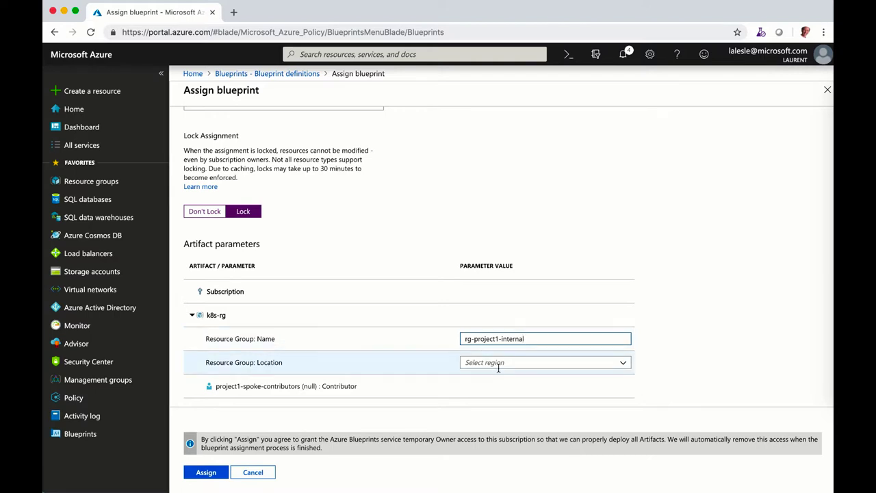
pyautogui.click(624, 366)
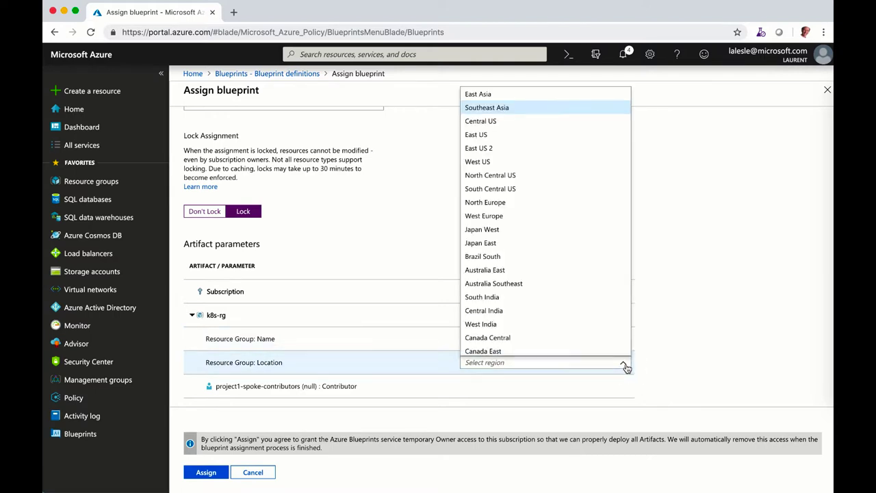
pyautogui.click(518, 109)
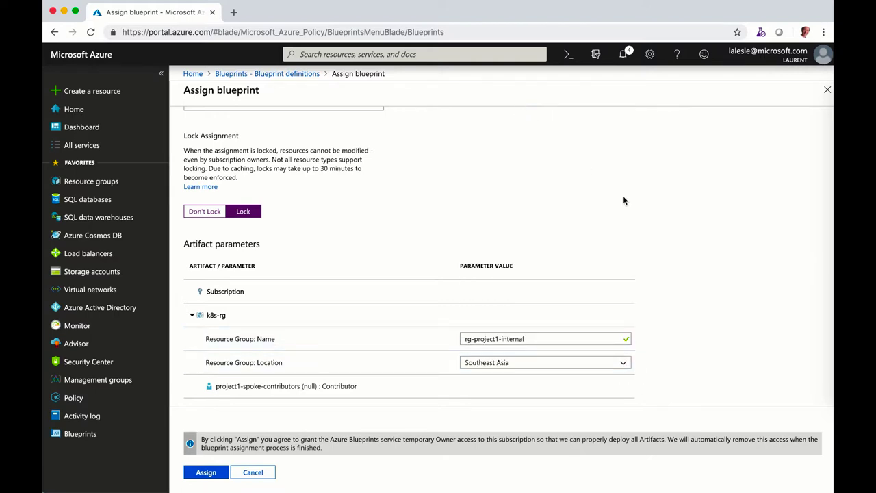
pyautogui.click(206, 472)
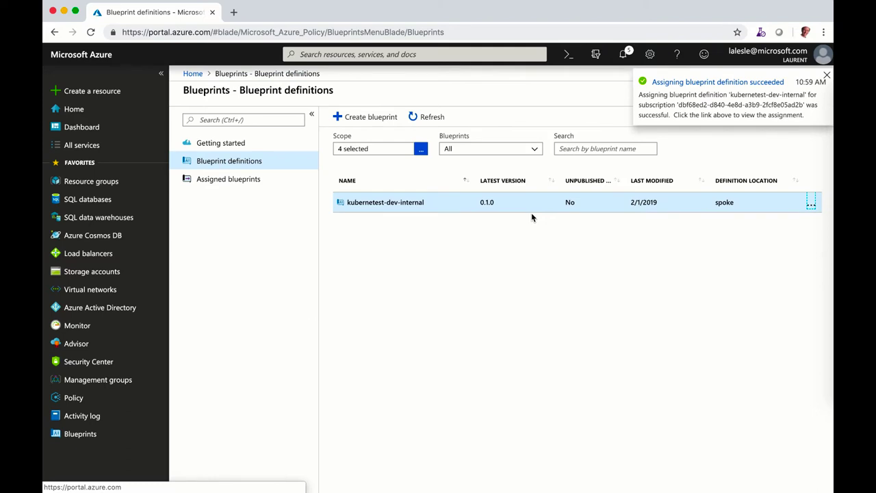
# Step: Open the kubernetest-dev-internal assignment from the assigned blueprints and refresh its deployment status until the assignment finishes
pyautogui.click(250, 181)
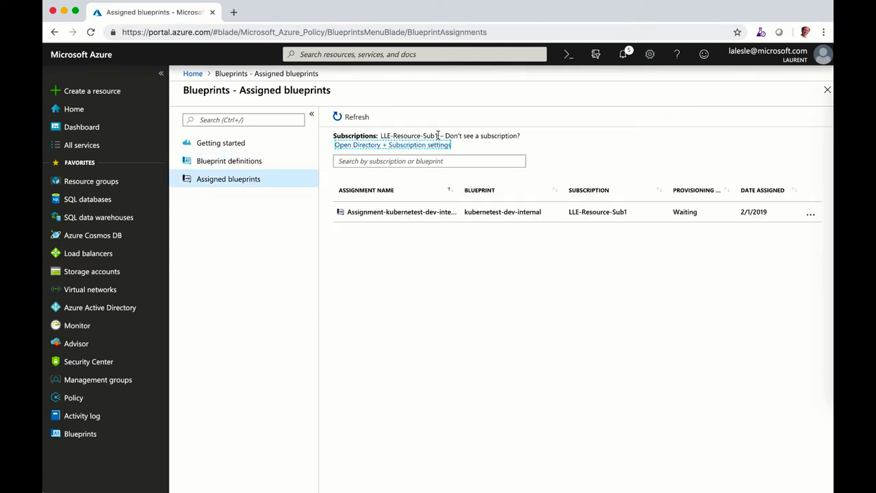
pyautogui.click(382, 213)
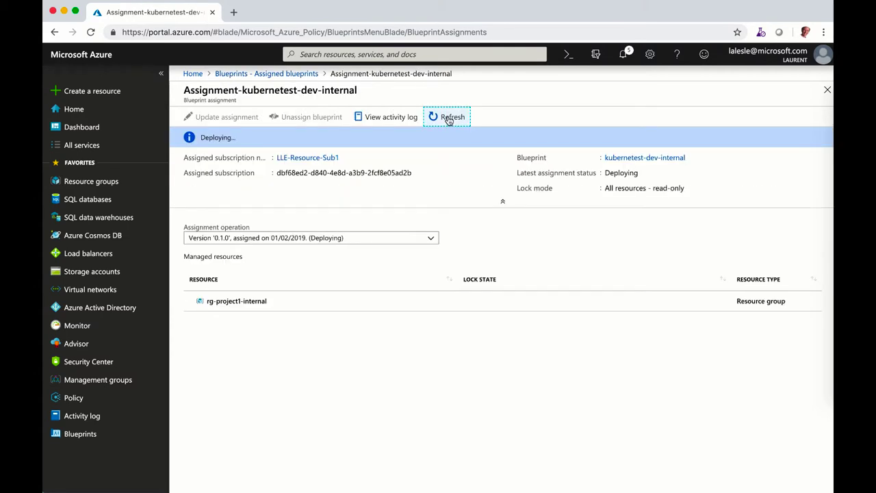
pyautogui.click(448, 118)
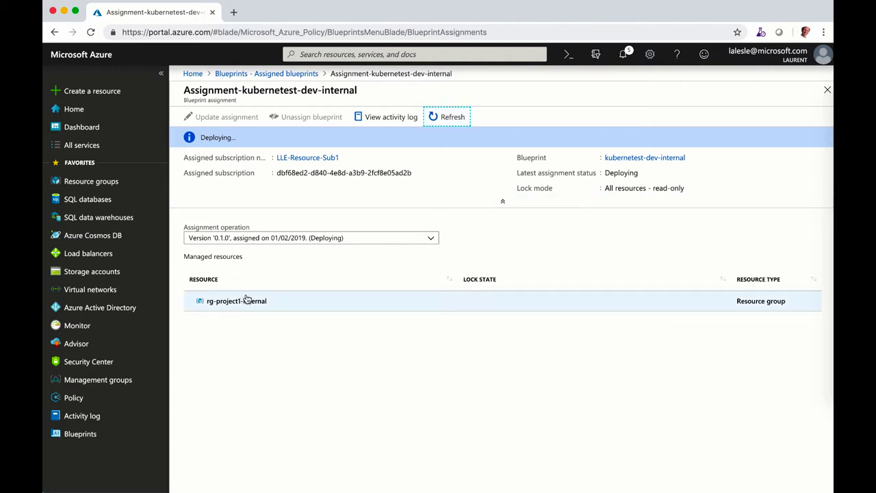
pyautogui.click(449, 122)
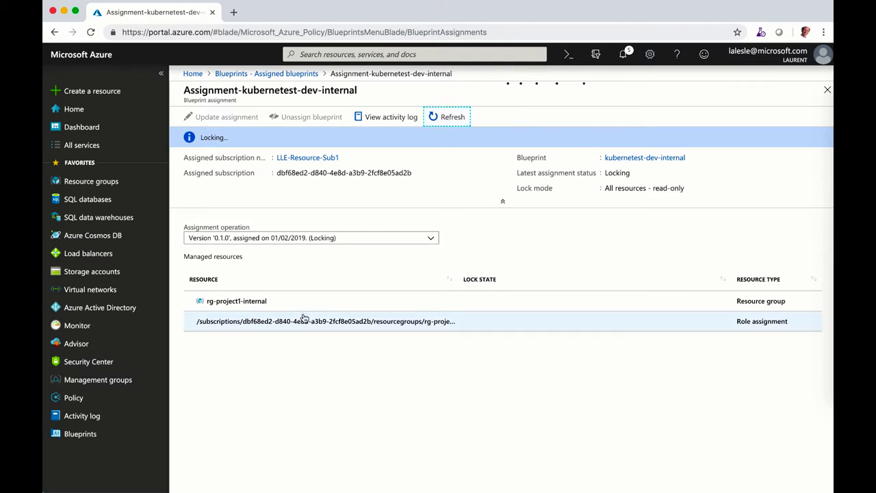
pyautogui.click(449, 119)
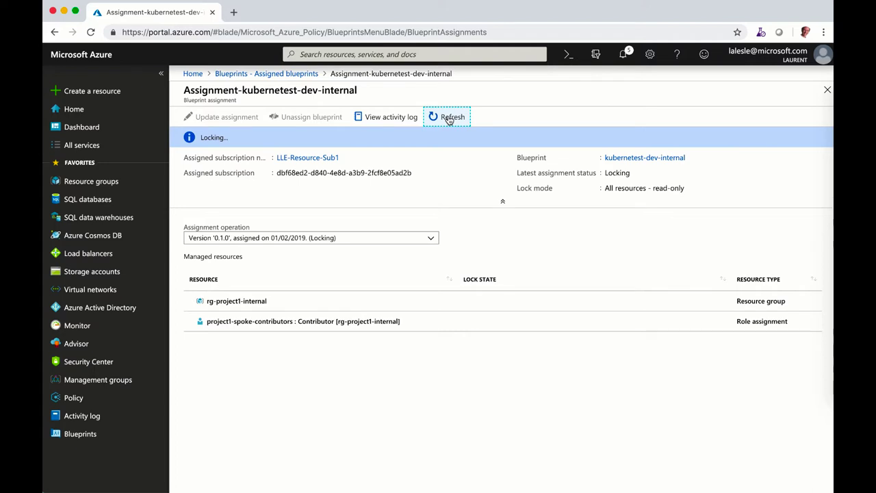
pyautogui.click(449, 118)
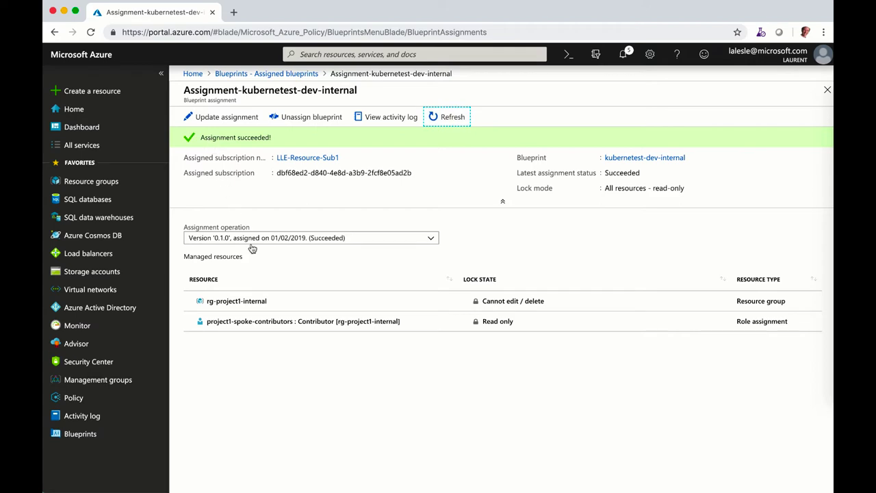
# Step: Examine the role assignments and deny assignments in the access control of the rg-project1-internal resource group
pyautogui.click(113, 189)
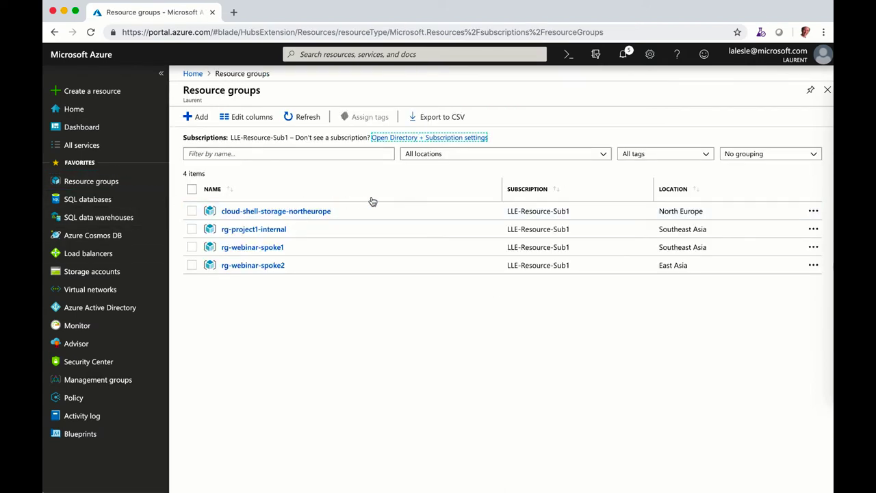
pyautogui.click(253, 230)
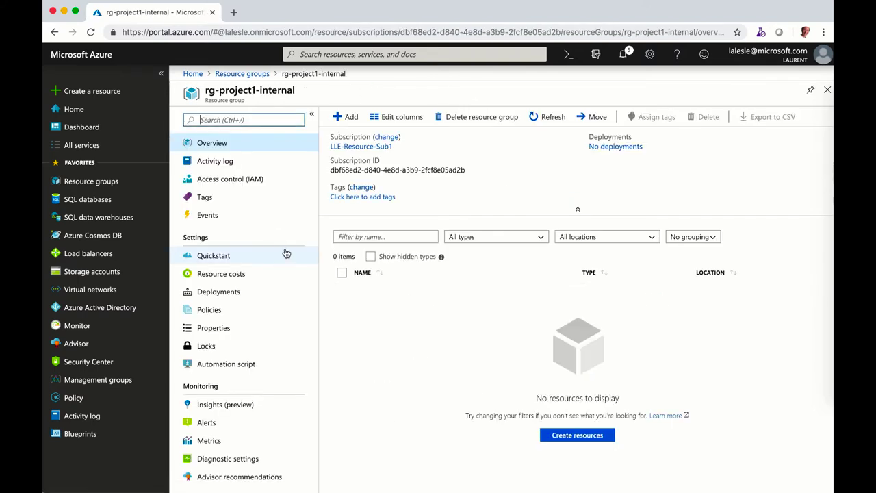
pyautogui.click(243, 180)
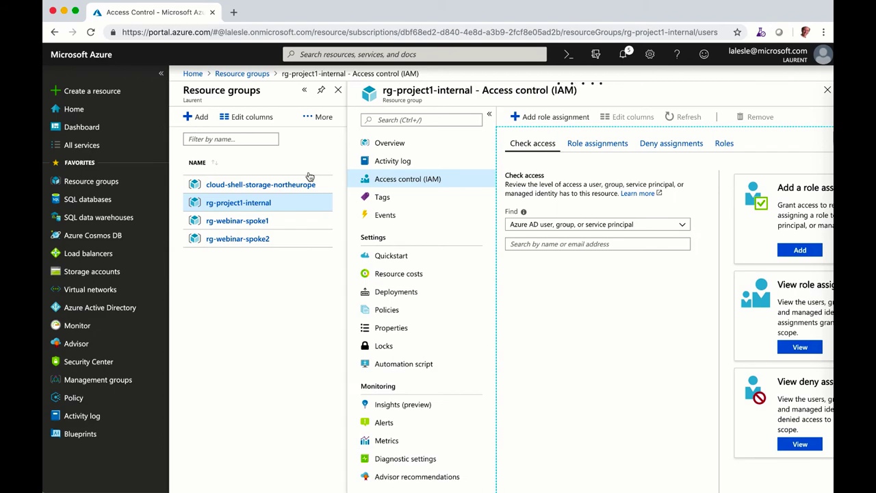
pyautogui.click(161, 74)
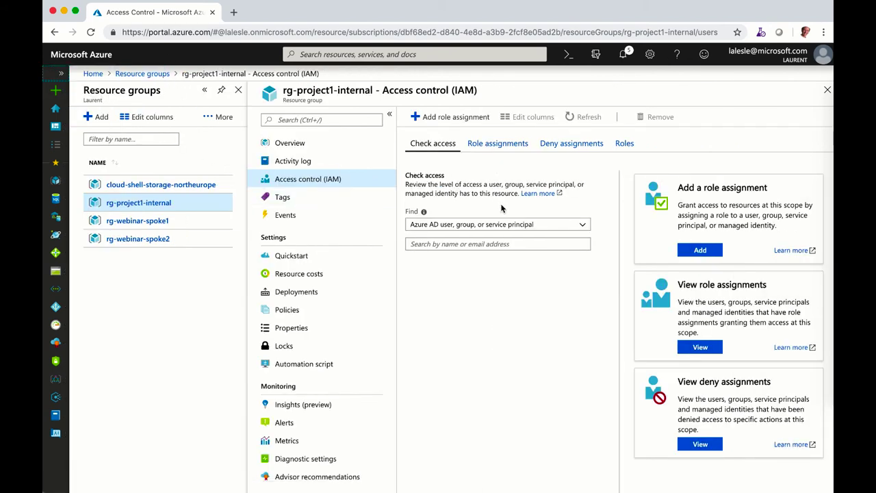
pyautogui.click(502, 143)
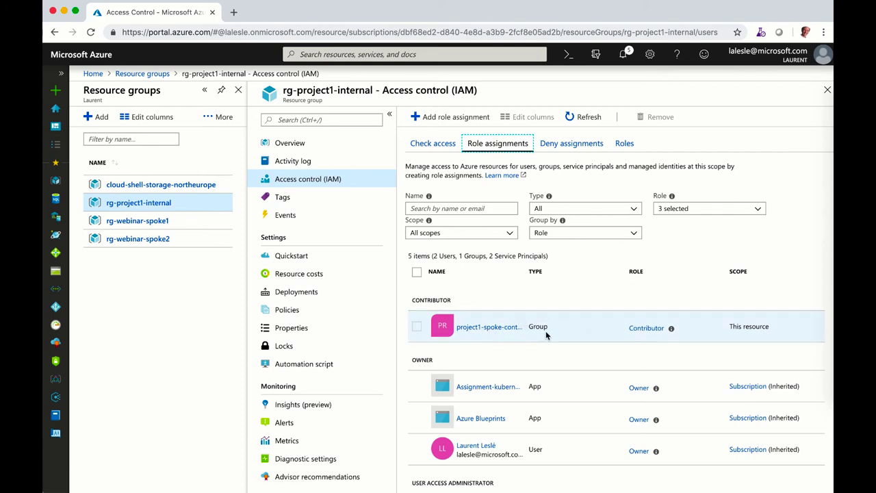
pyautogui.click(572, 145)
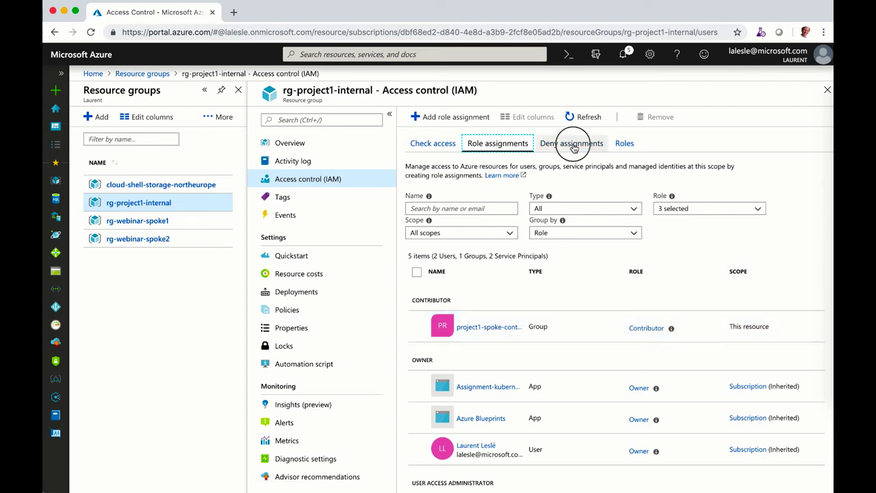